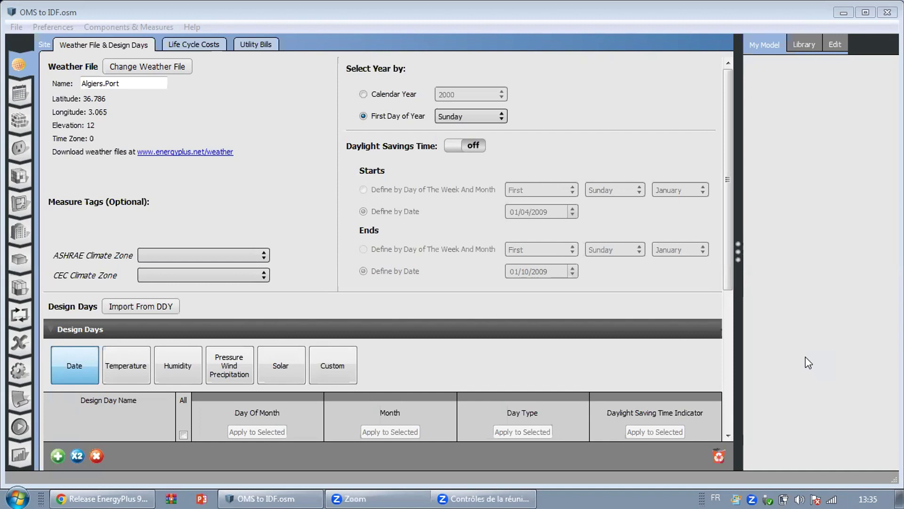
# Focus the OpenStudio model window and choose File > Export > IDF.
pyautogui.click(274, 205)
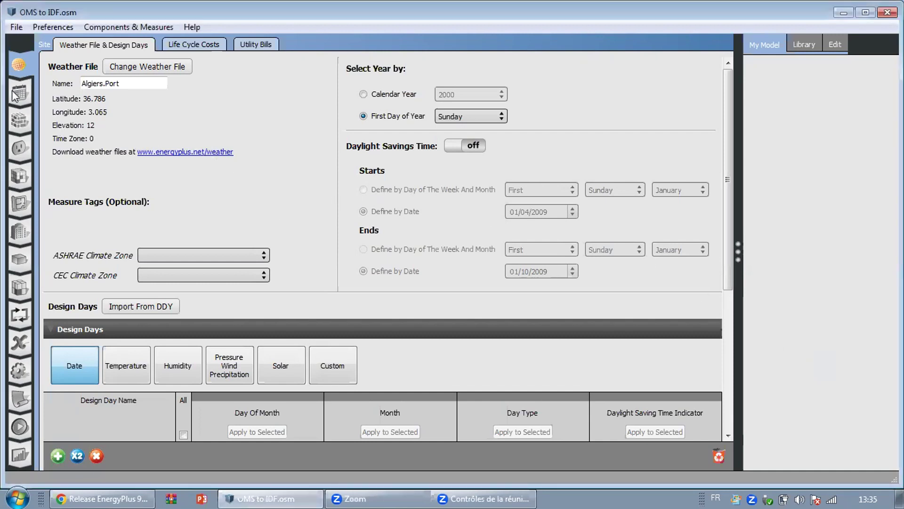
pyautogui.click(17, 26)
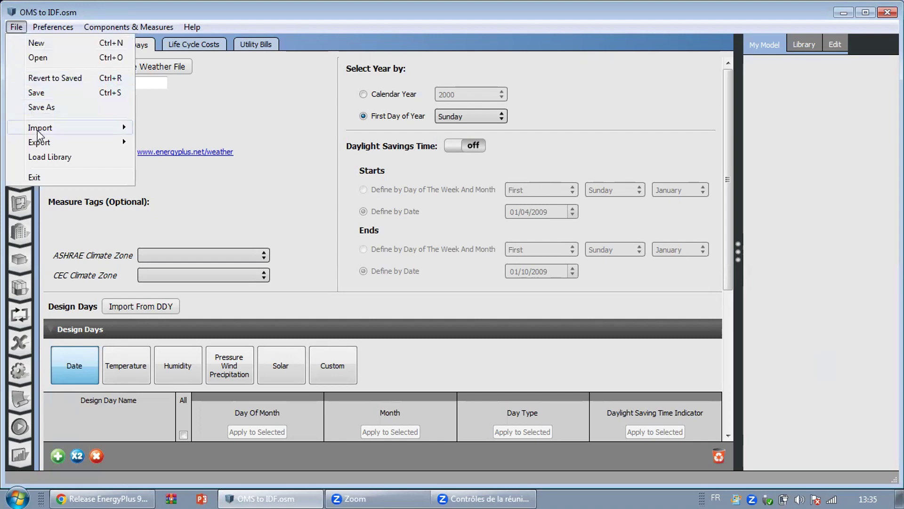
pyautogui.moveTo(40, 141)
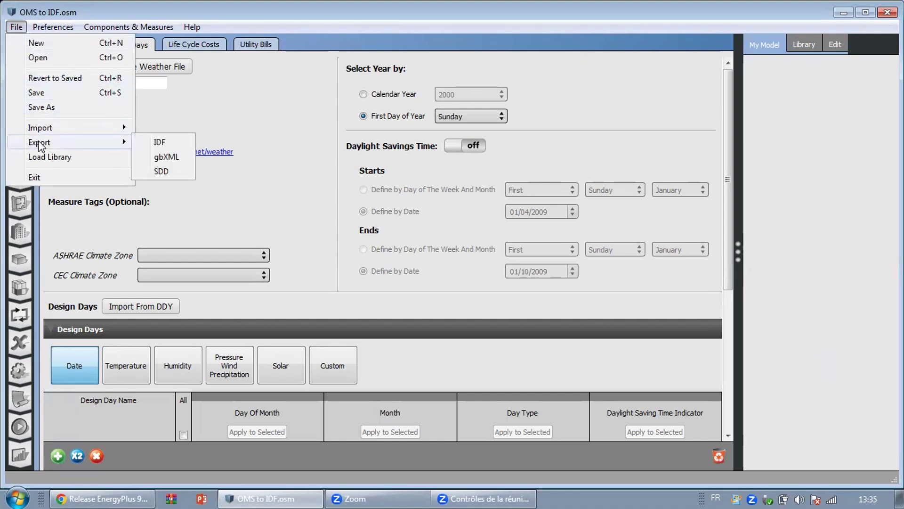
pyautogui.click(158, 143)
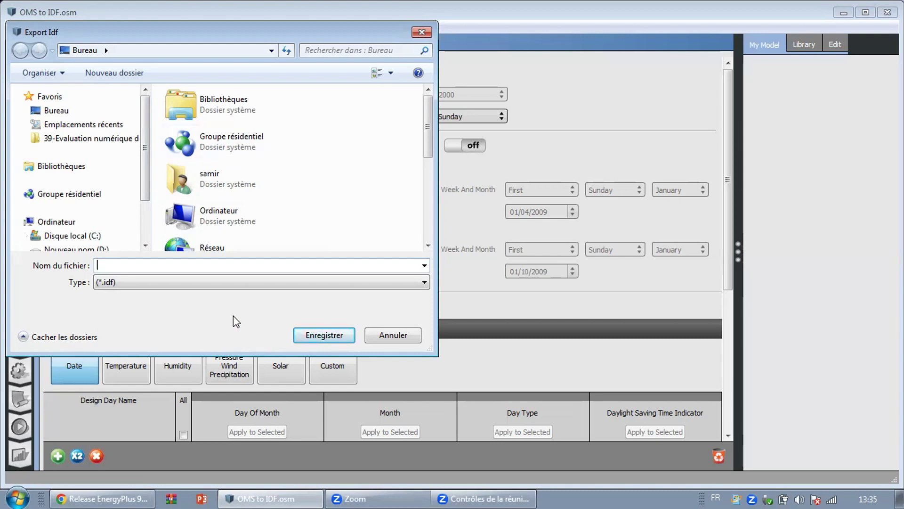
# Save the IDF export as 'E+' in the Desktop (Bureau) folder.
pyautogui.click(130, 265)
pyautogui.write('E')
pyautogui.write('+')
pyautogui.click(323, 338)
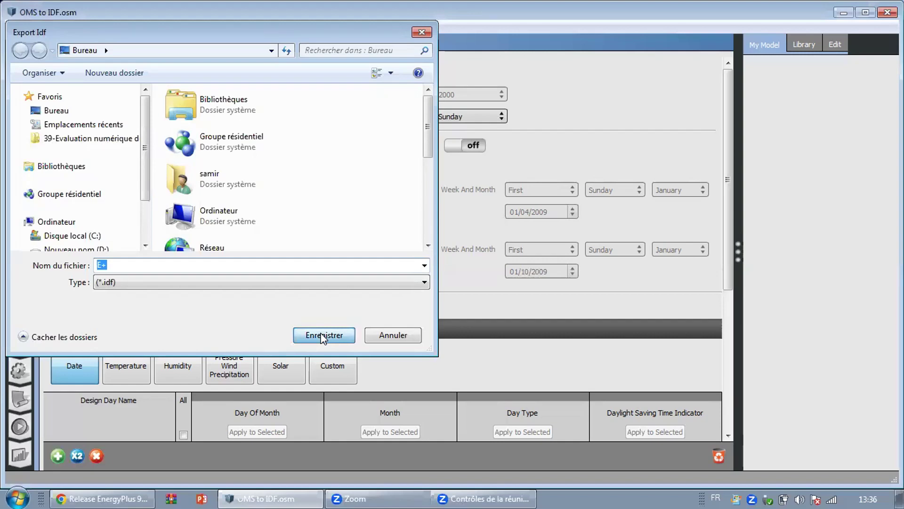
pyautogui.click(323, 335)
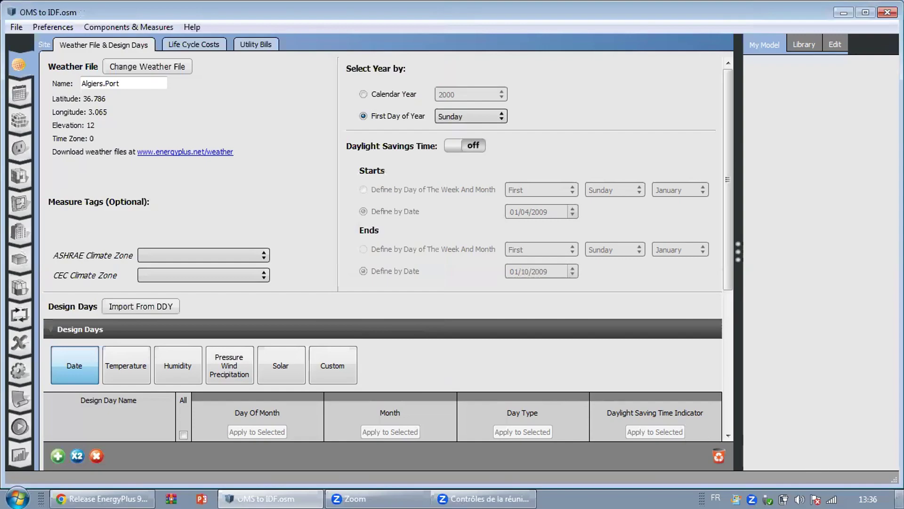
# Use Show Desktop to reveal the exported E+.idf icon.
pyautogui.click(902, 498)
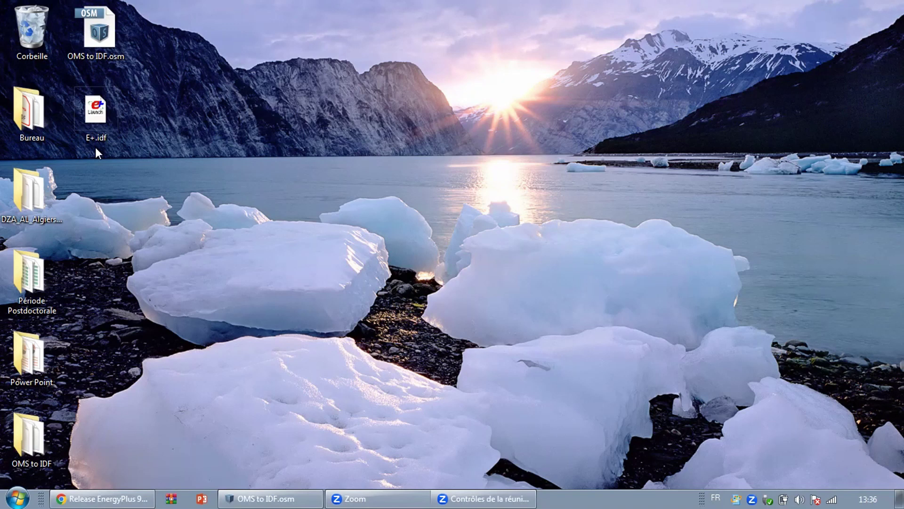
# Launch E+.idf in EP-Launch and choose Edit - IDF Editor.
pyautogui.doubleClick(87, 120)
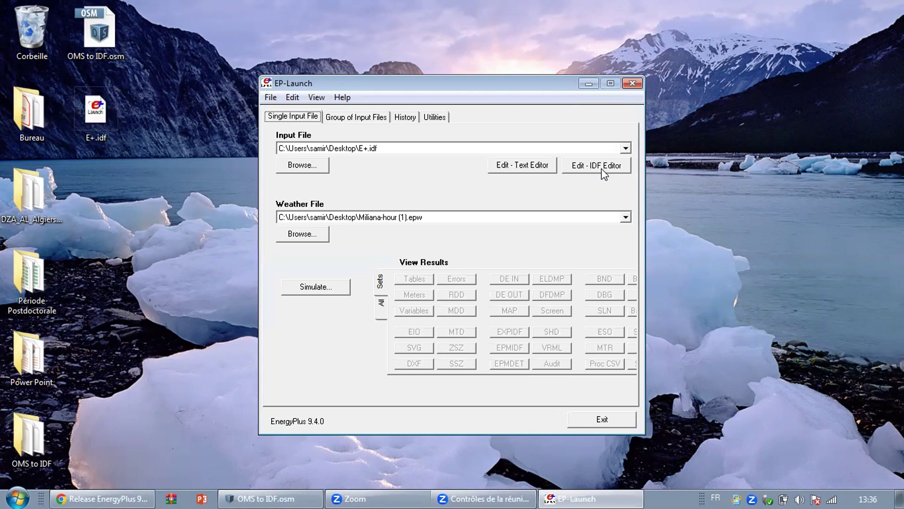
pyautogui.click(601, 169)
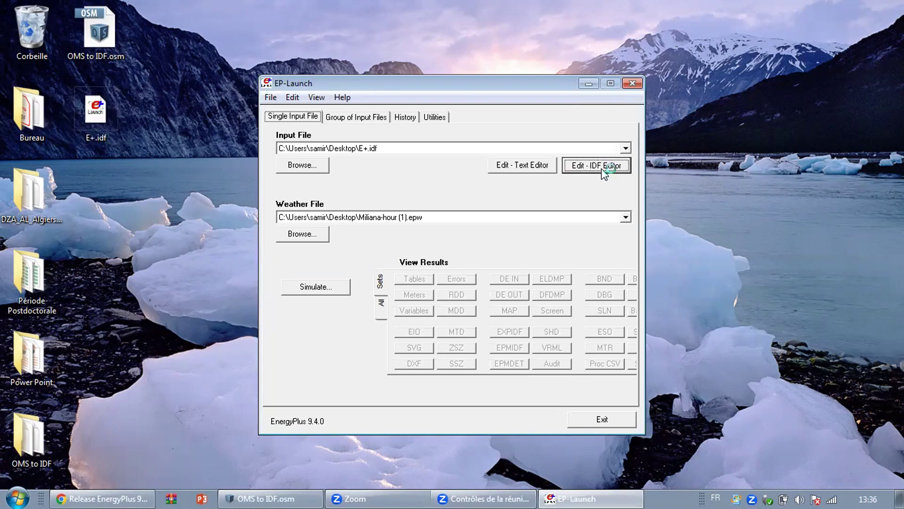